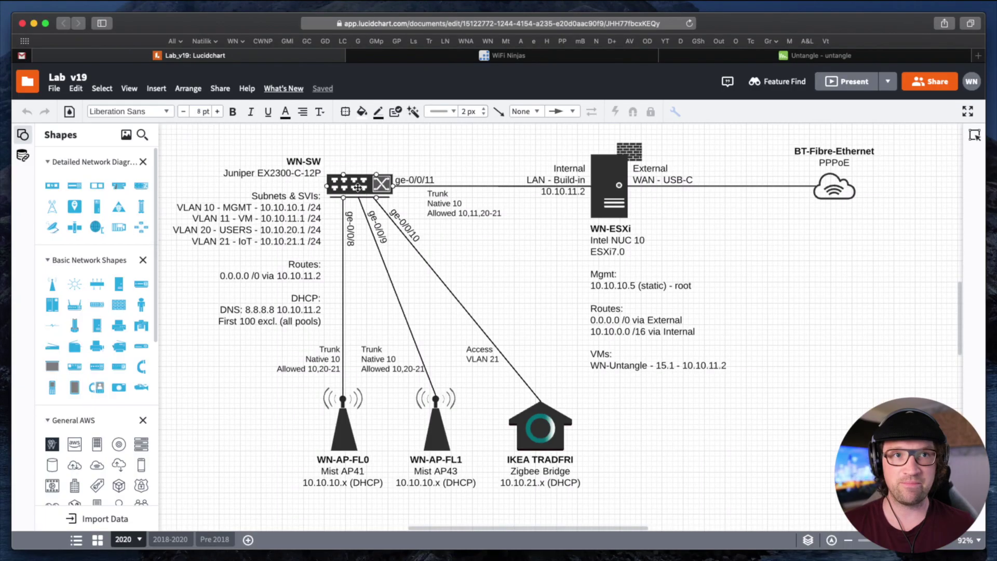
Check the switch-to-ESXi connector and WN-ESXi shape in the diagram, then move to the Untangle page
left_click(400, 187)
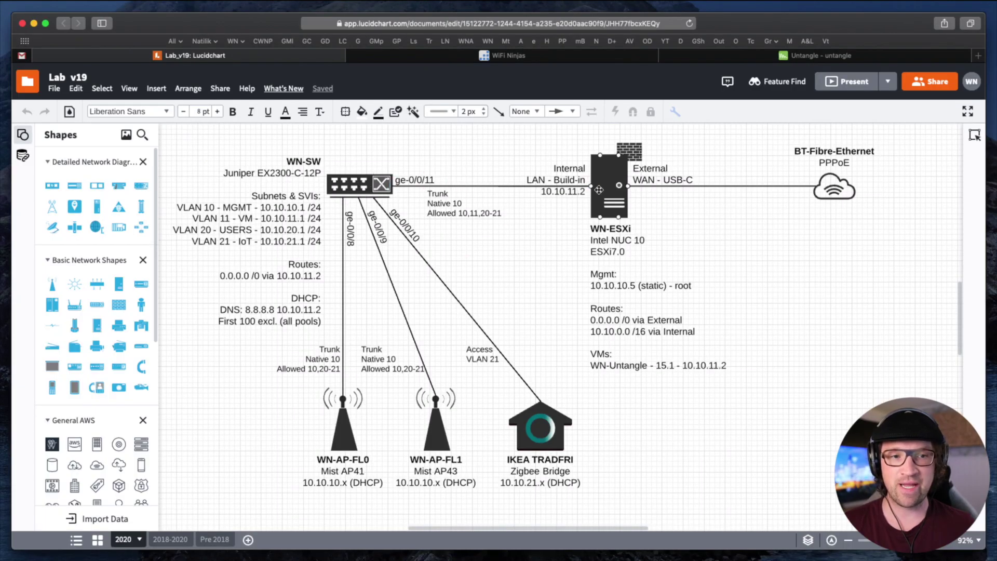
left_click_drag(602, 193, 602, 191)
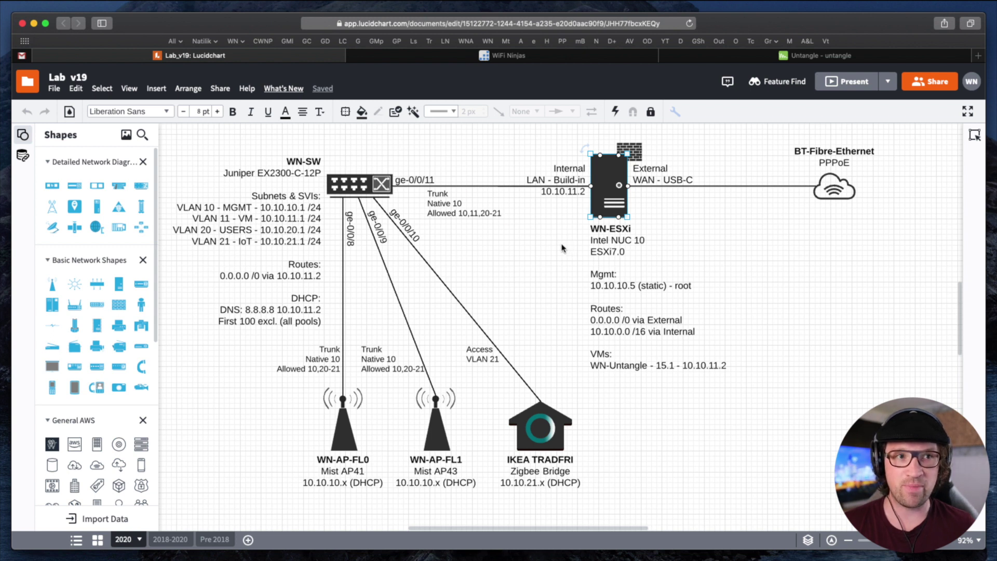
left_click(562, 274)
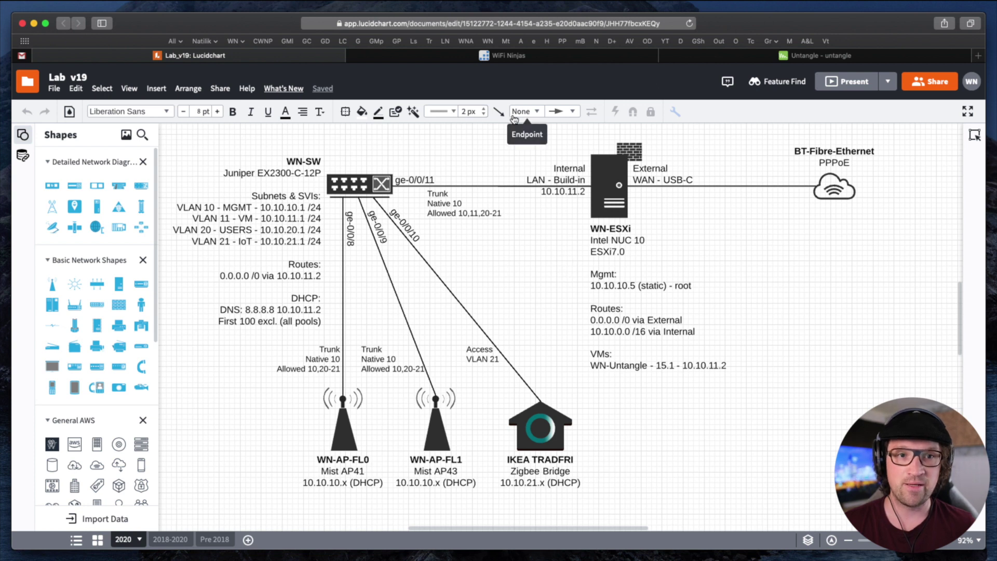
left_click(768, 61)
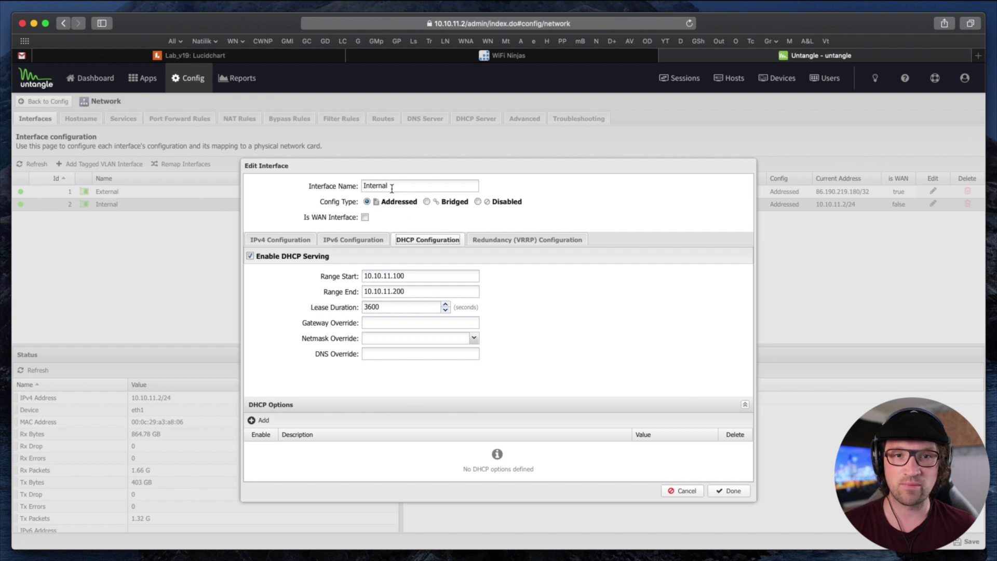
left_click_drag(391, 186, 346, 186)
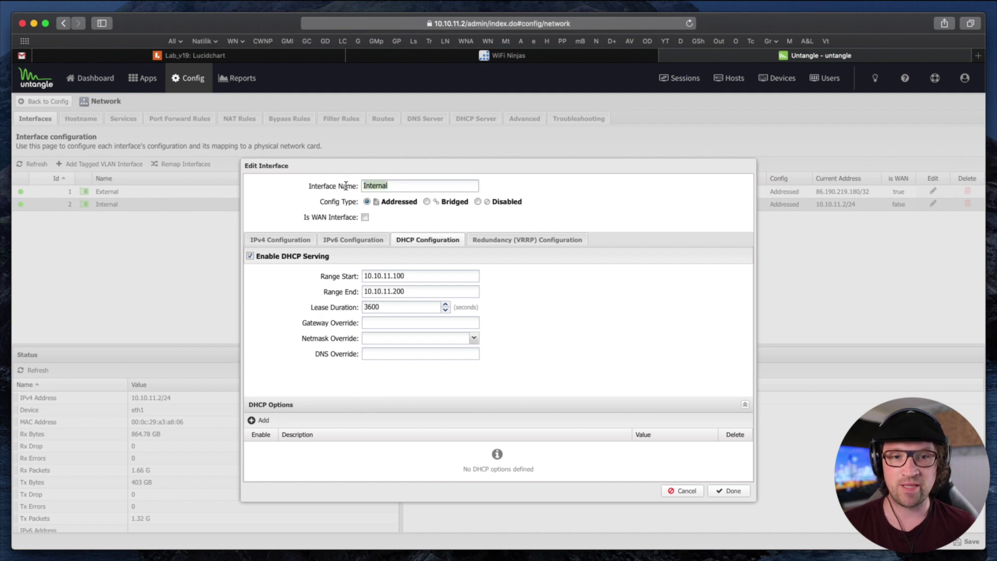
left_click(271, 240)
left_click_drag(411, 275, 347, 274)
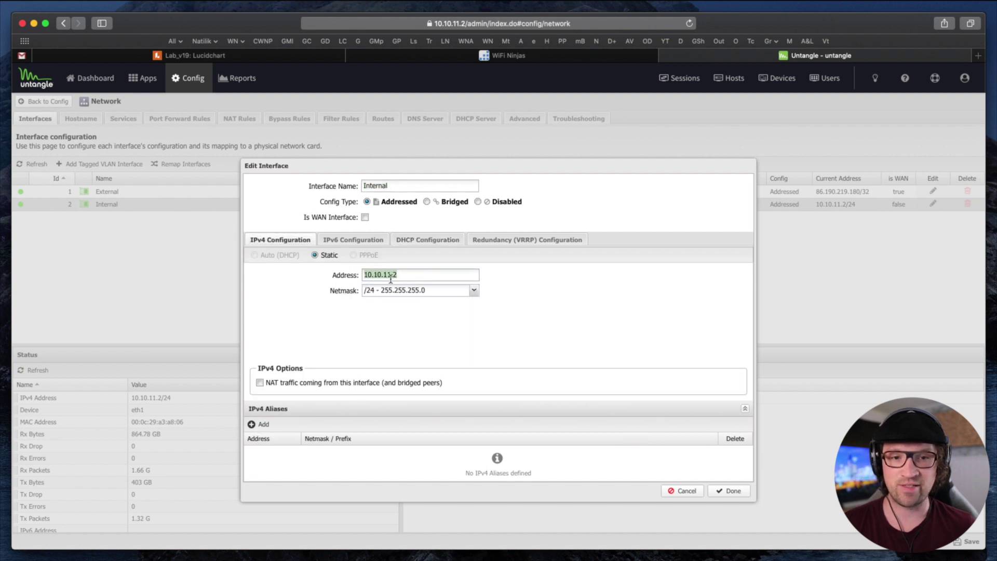
left_click(414, 241)
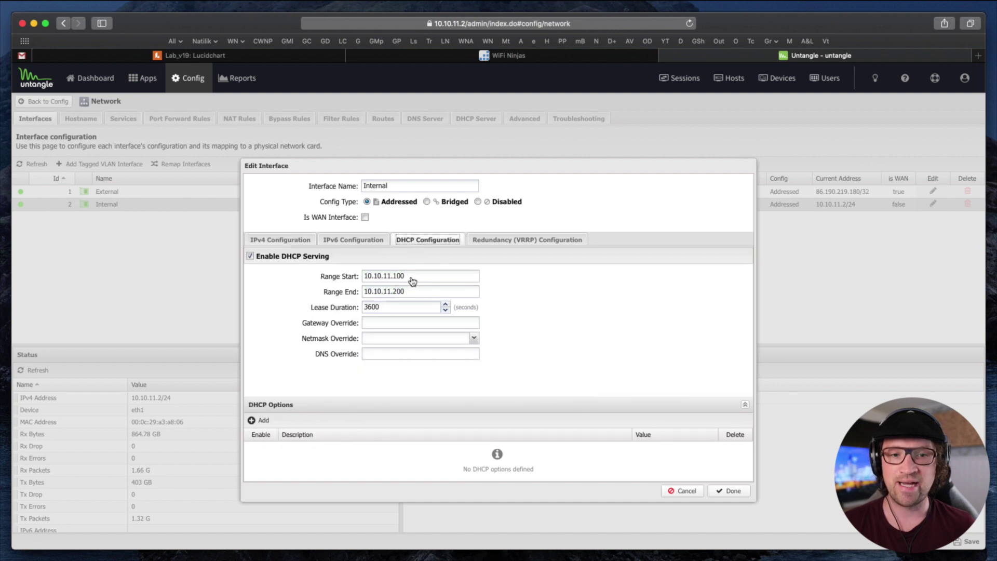
left_click_drag(410, 276, 345, 276)
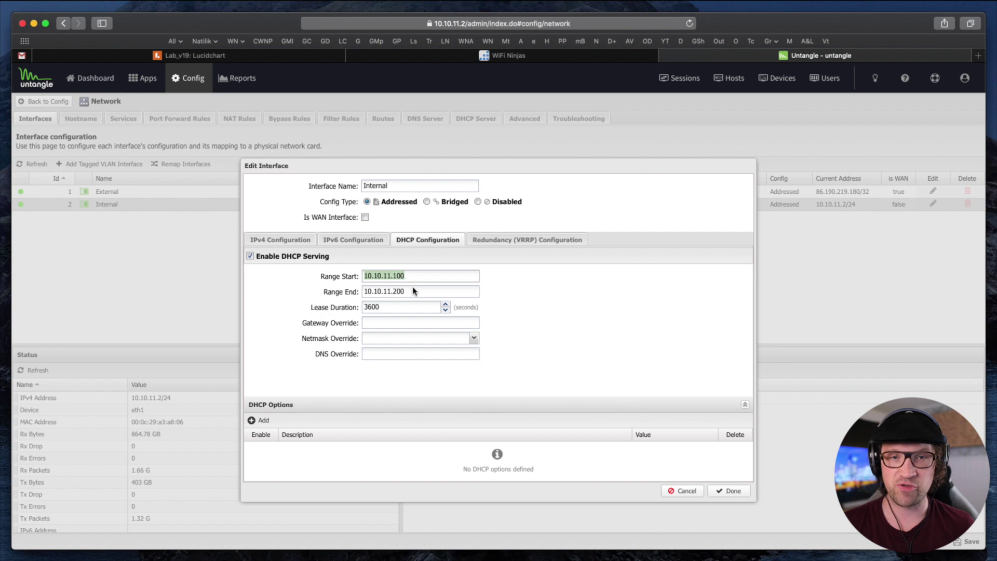
left_click(406, 279)
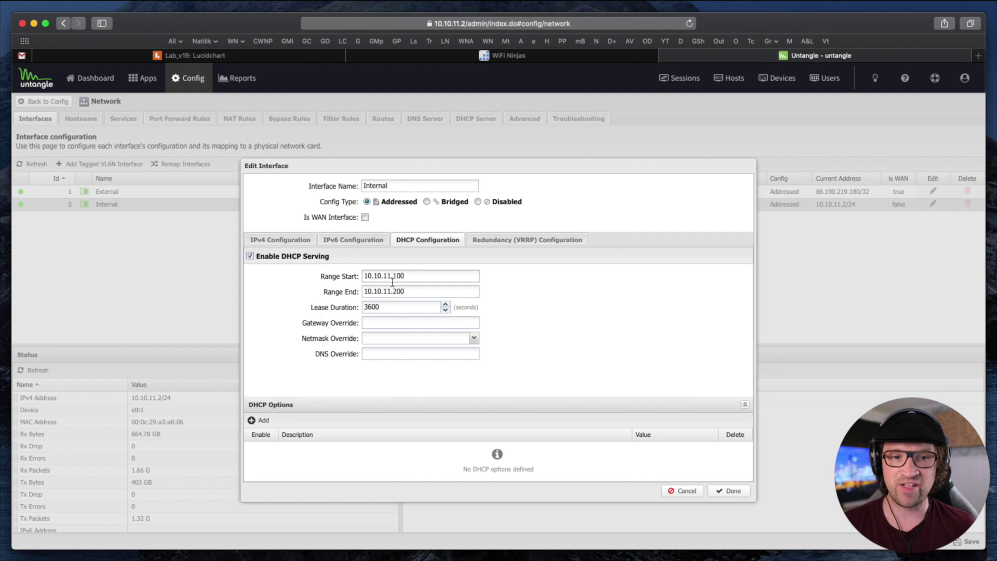
left_click_drag(410, 274, 352, 272)
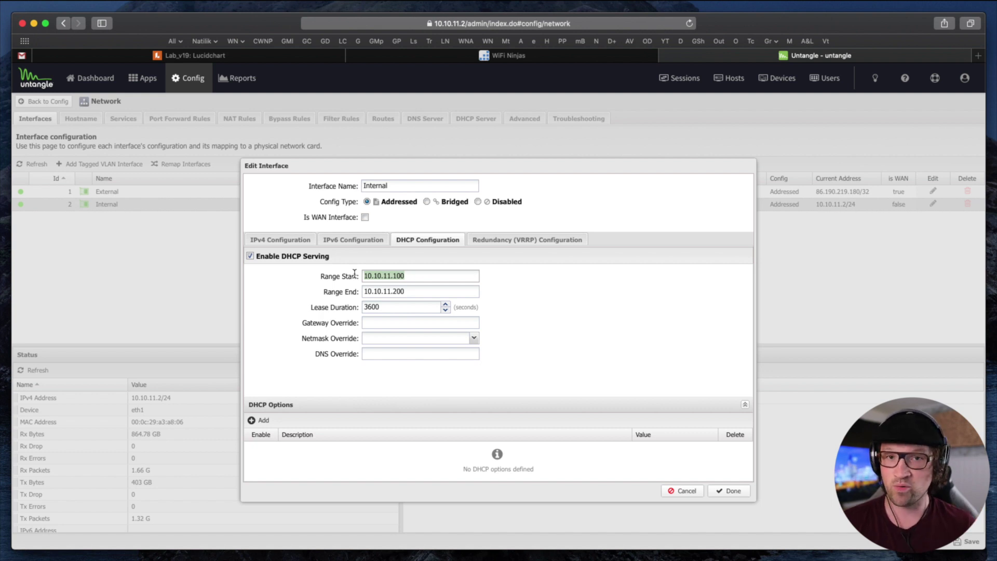
Re-highlight the DHCP Range Start value 10.10.11.100 without changes, then go to the WiFi Ninjas Mist page
left_click(418, 283)
left_click_drag(418, 276, 343, 276)
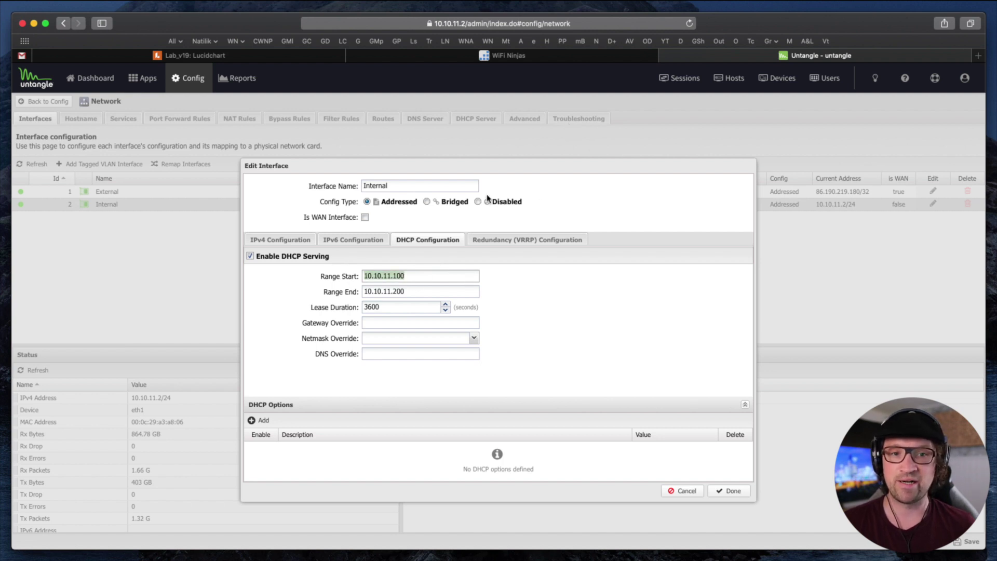
left_click(409, 274)
left_click_drag(409, 274, 353, 276)
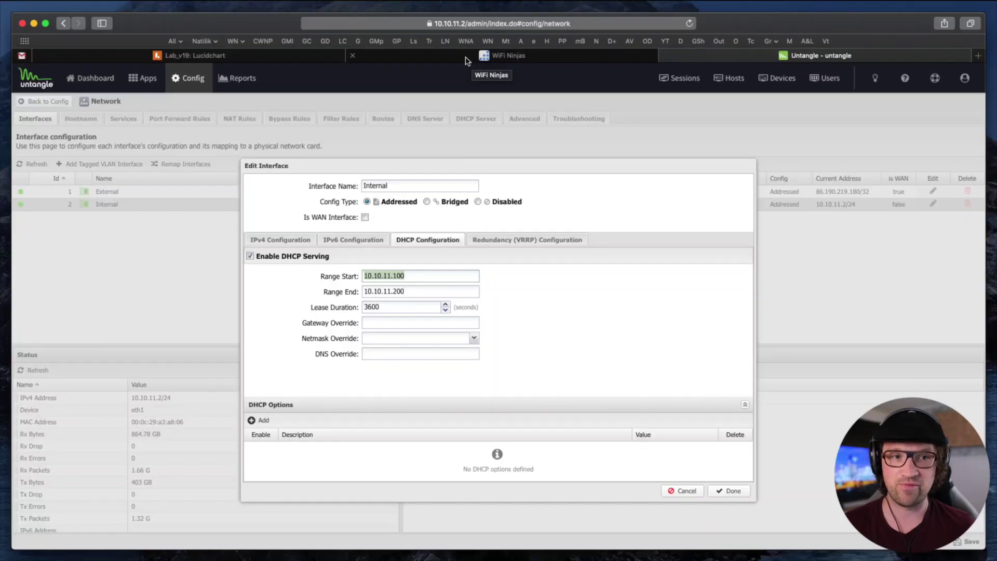
left_click(472, 56)
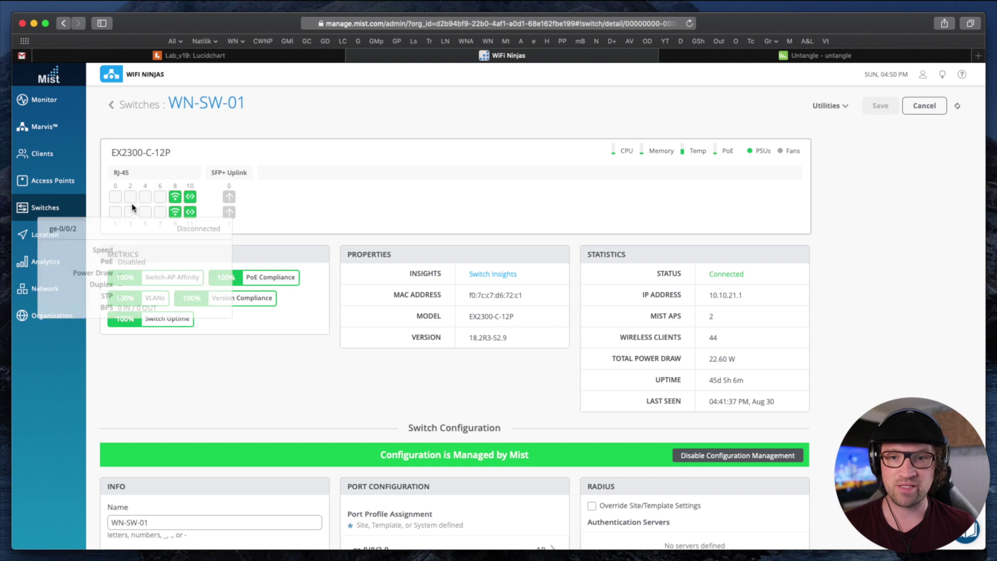
Open the Buckton Fields site configuration from the organization's site list
mouse_move(53, 314)
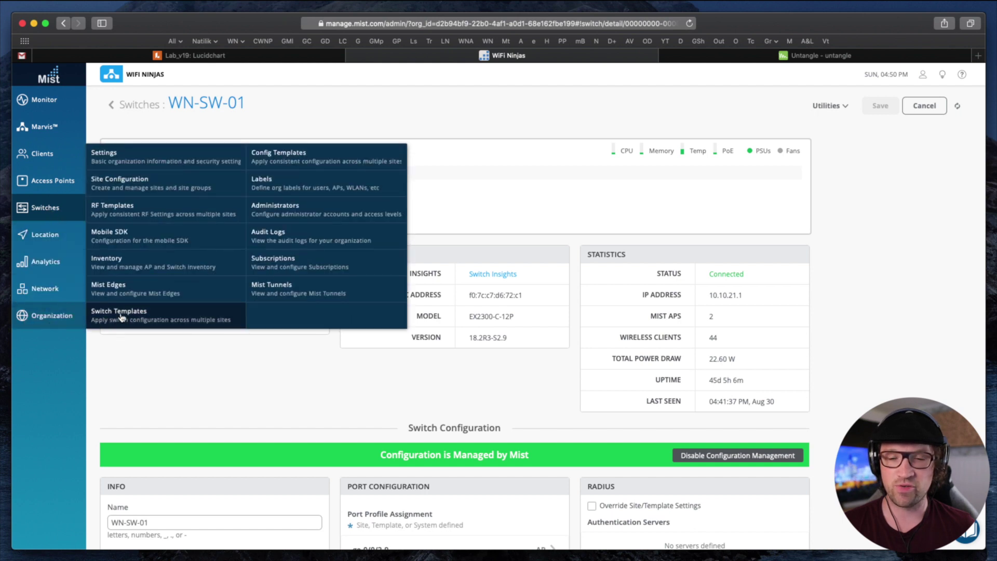
left_click(150, 186)
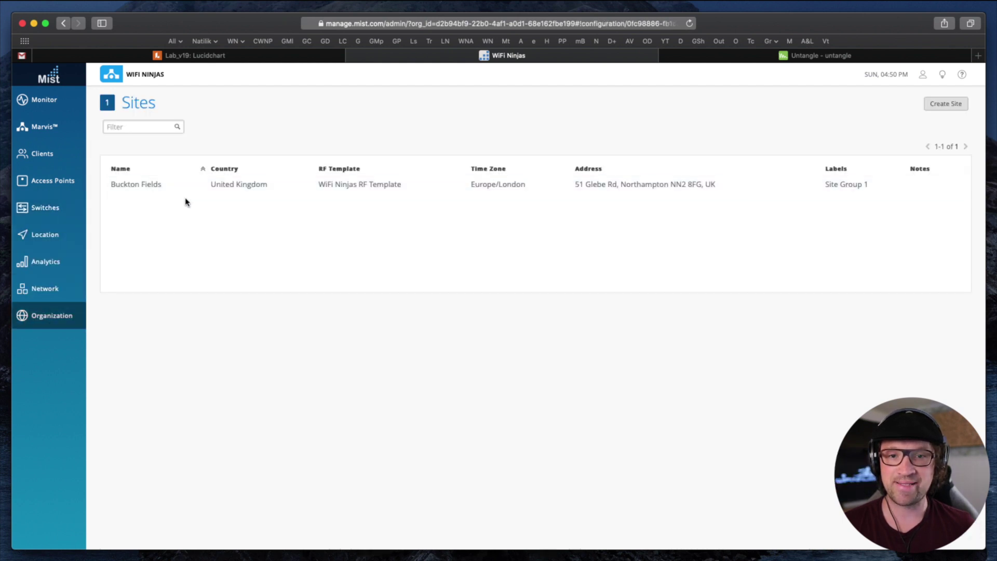
left_click(279, 190)
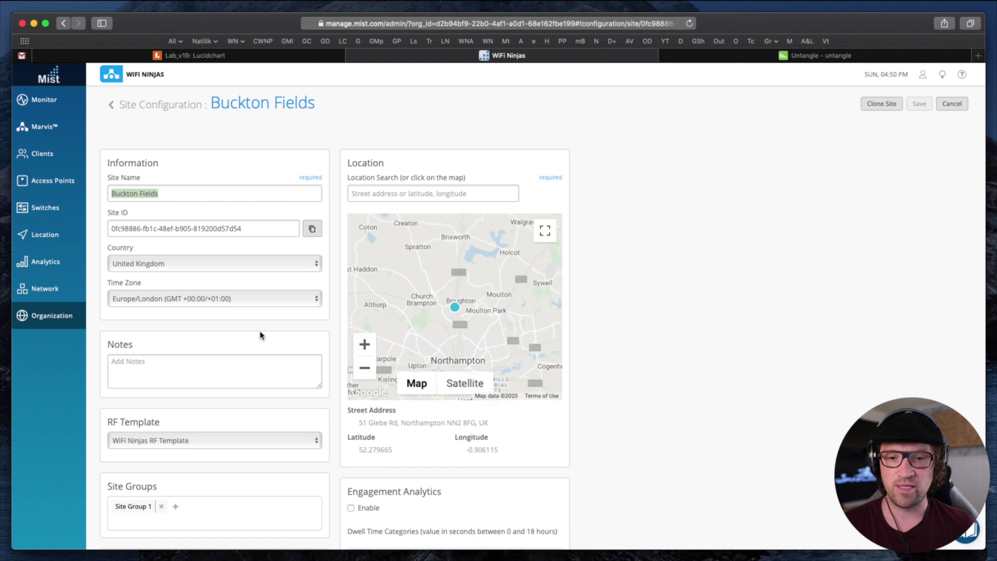
Locate the Switch Management root password field, then go to the site's Switches overview
scroll(260, 335, "down", 5)
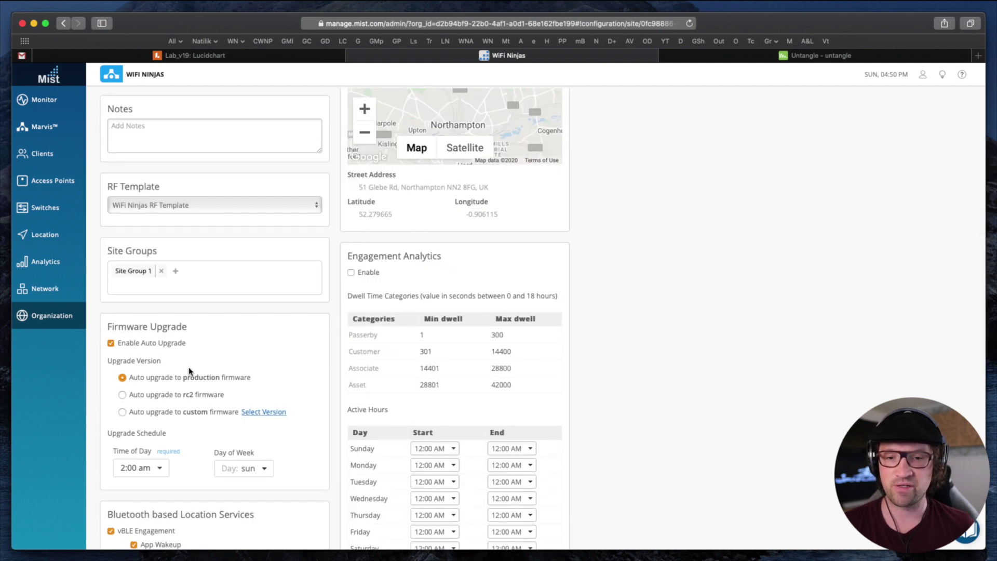
scroll(189, 370, "down", 8)
mouse_move(106, 369)
left_mouse_down()
mouse_move(196, 367)
mouse_move(107, 380)
left_mouse_up()
left_click(160, 400)
left_click_drag(160, 400, 112, 399)
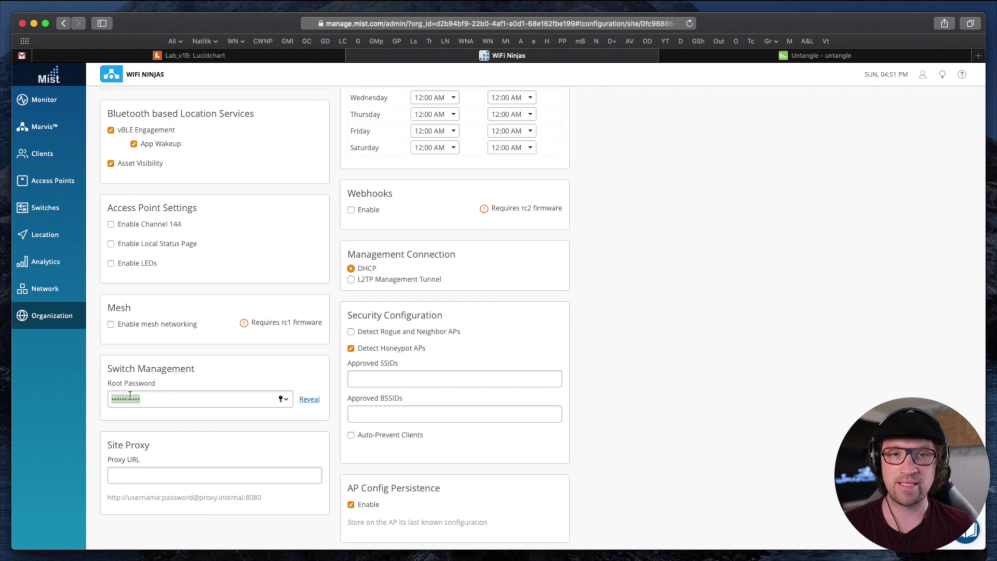
left_click(145, 403)
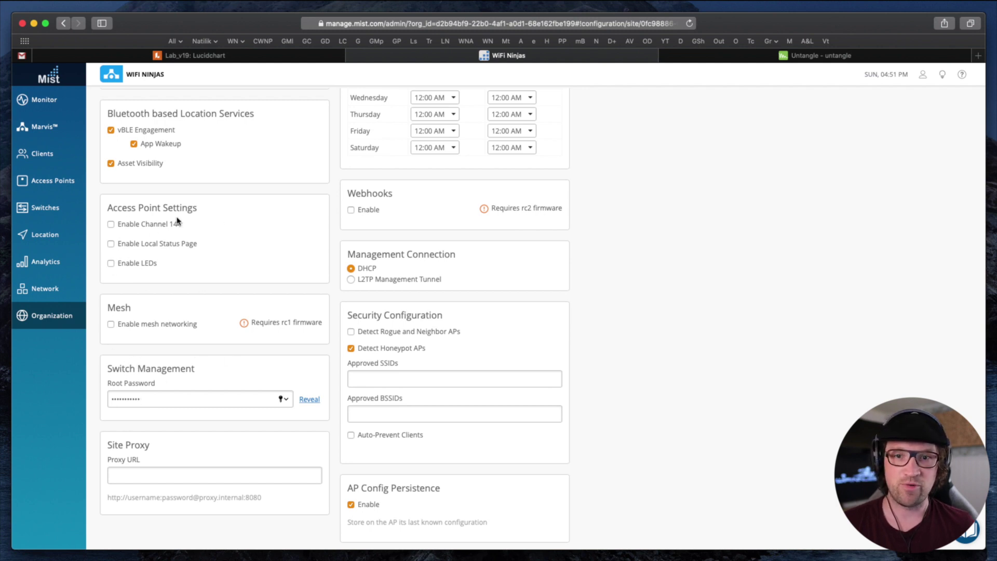
left_click(52, 214)
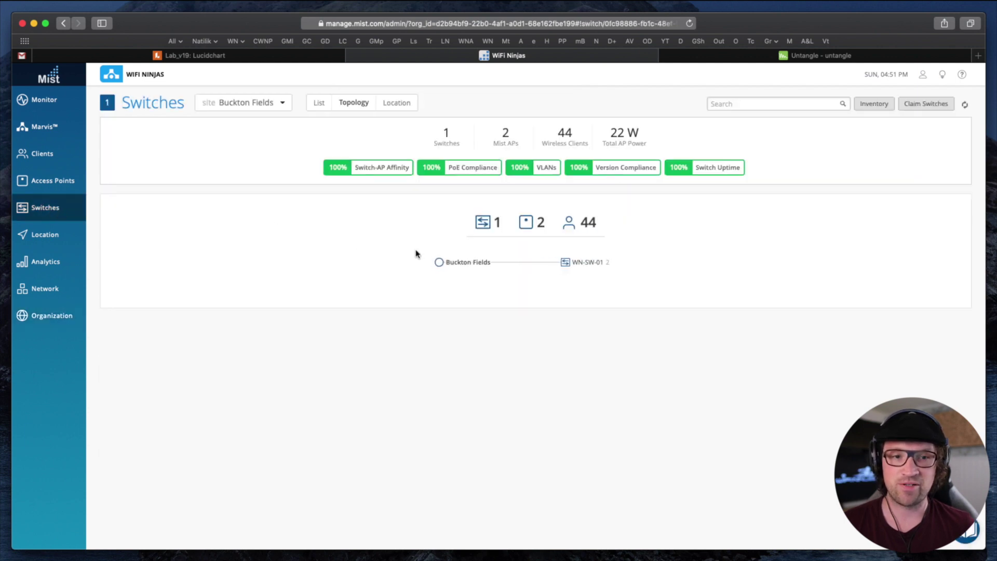
Expand the topology and highlight WN-SW-01's IP address 10.10.21.1 to copy it
left_click(586, 267)
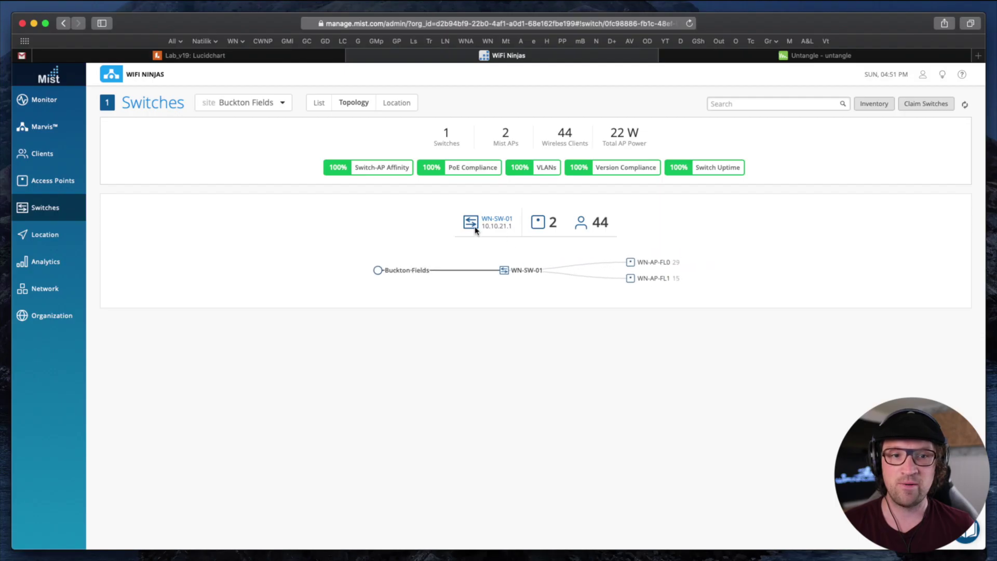
left_click_drag(482, 226, 516, 229)
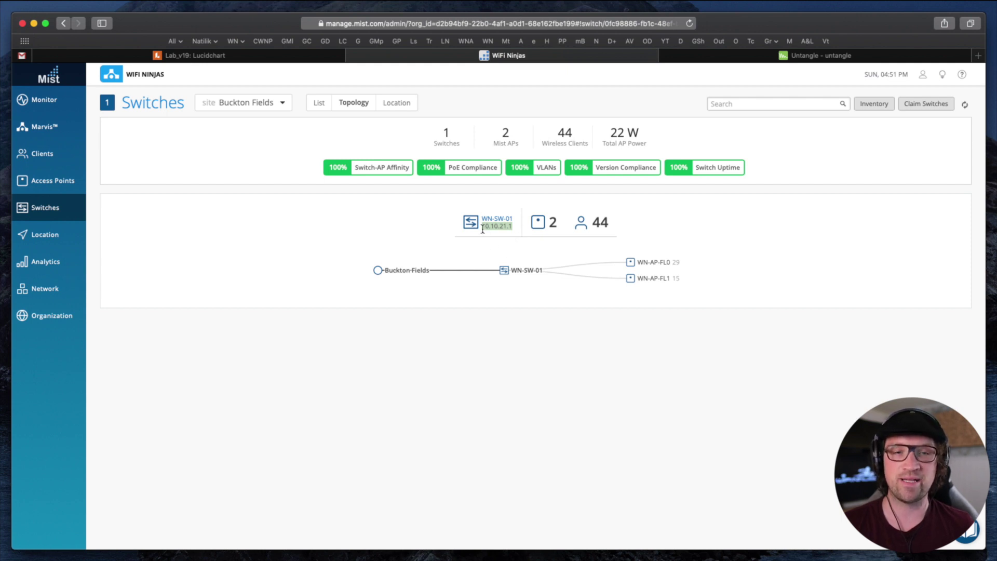
left_click_drag(482, 229, 514, 226)
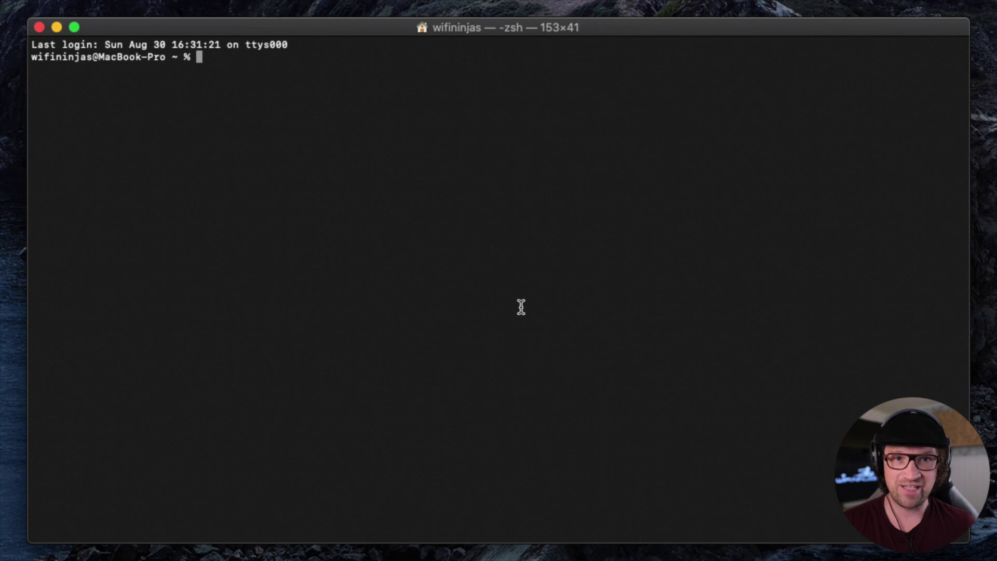
left_click(521, 307)
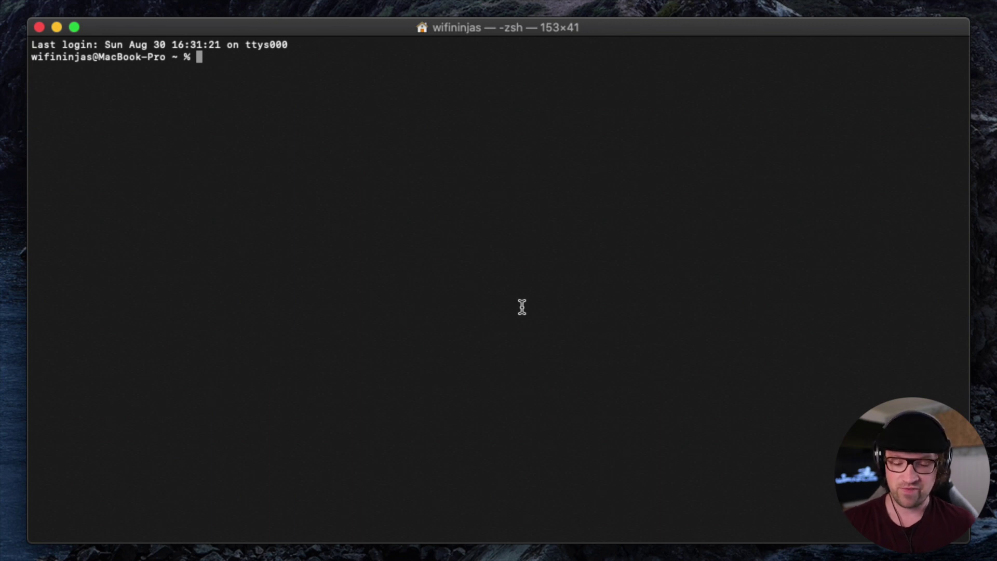
type("ssh ")
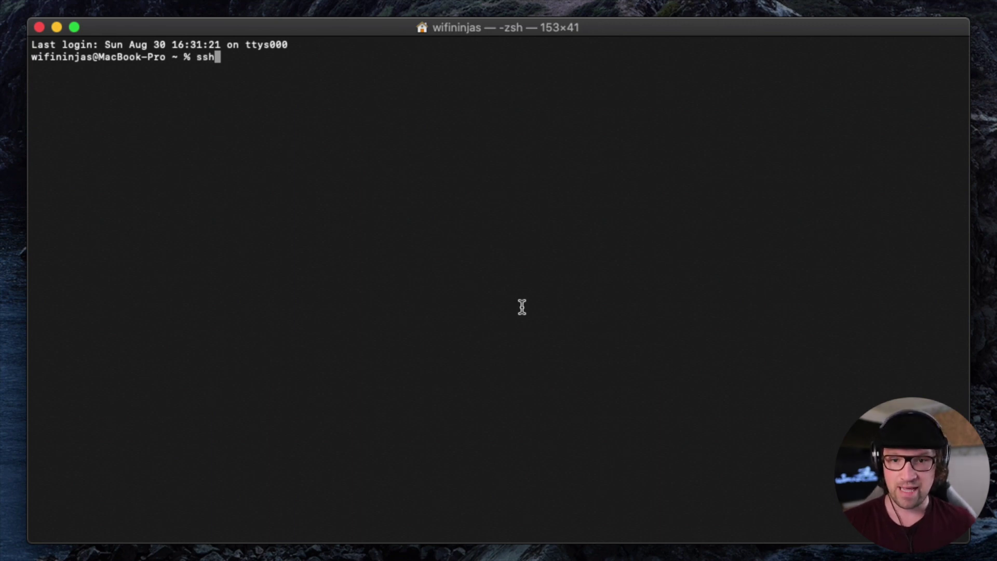
type("root")
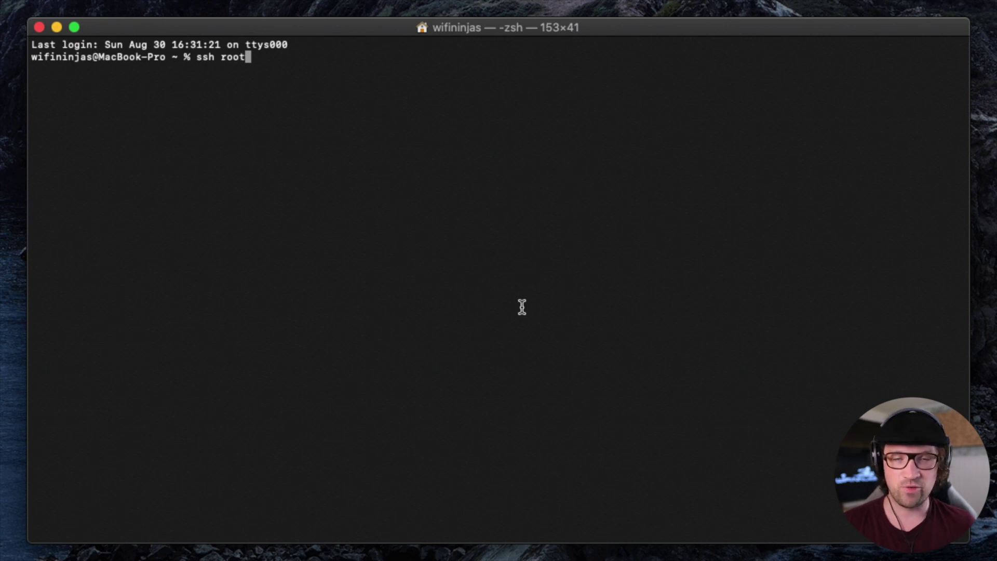
type("@")
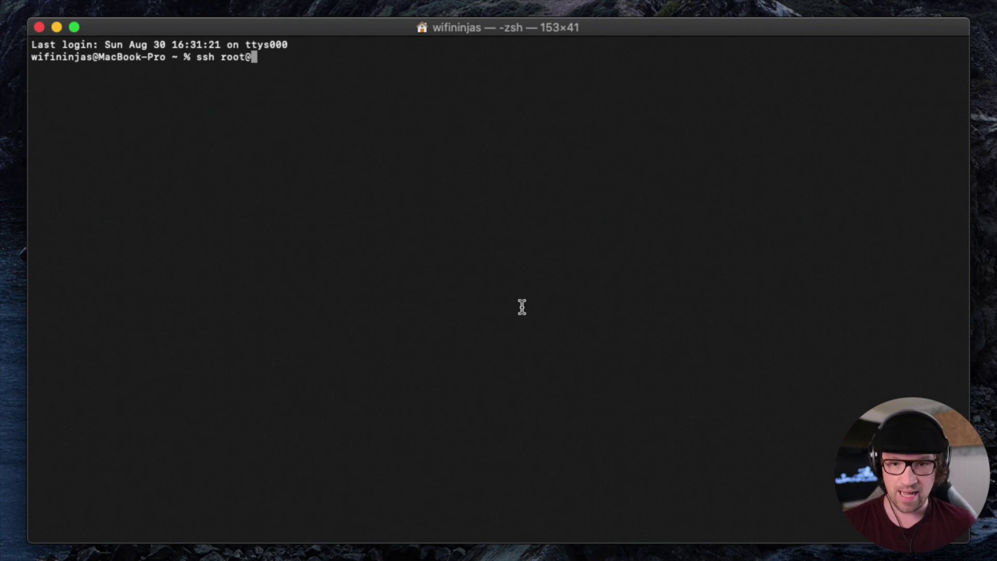
type("10")
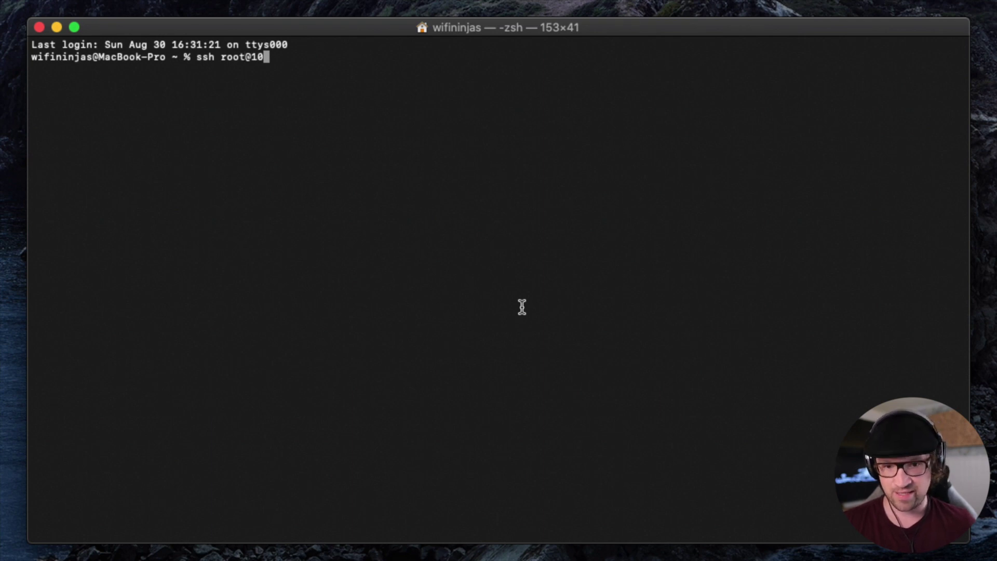
type(".10.21.1")
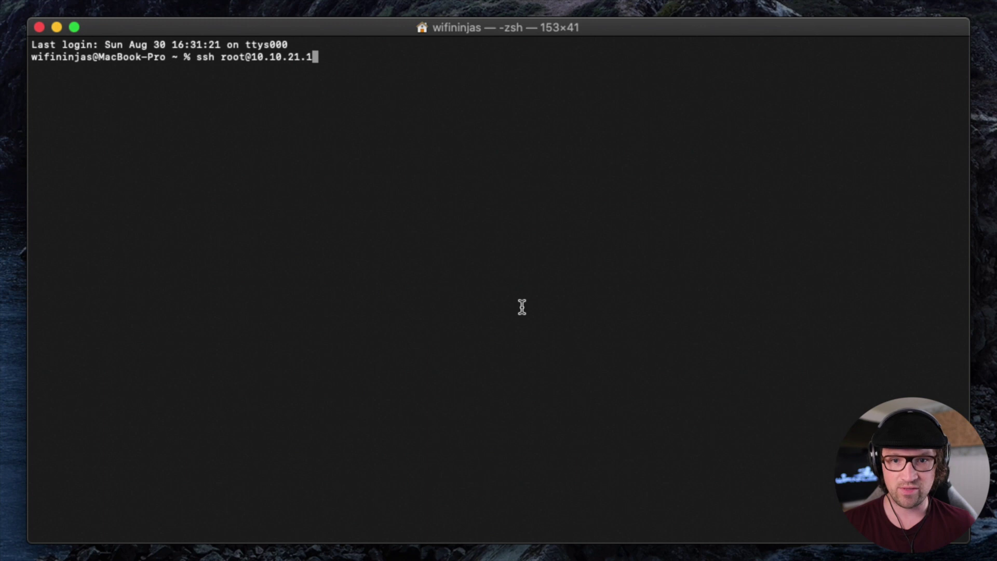
key("Return")
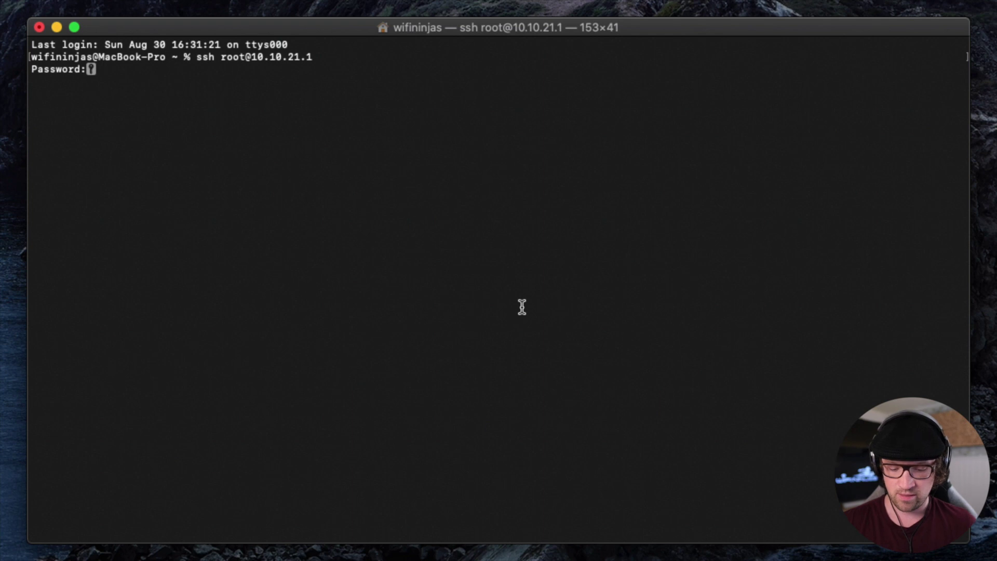
key("Return")
key("Return")
key("Return")
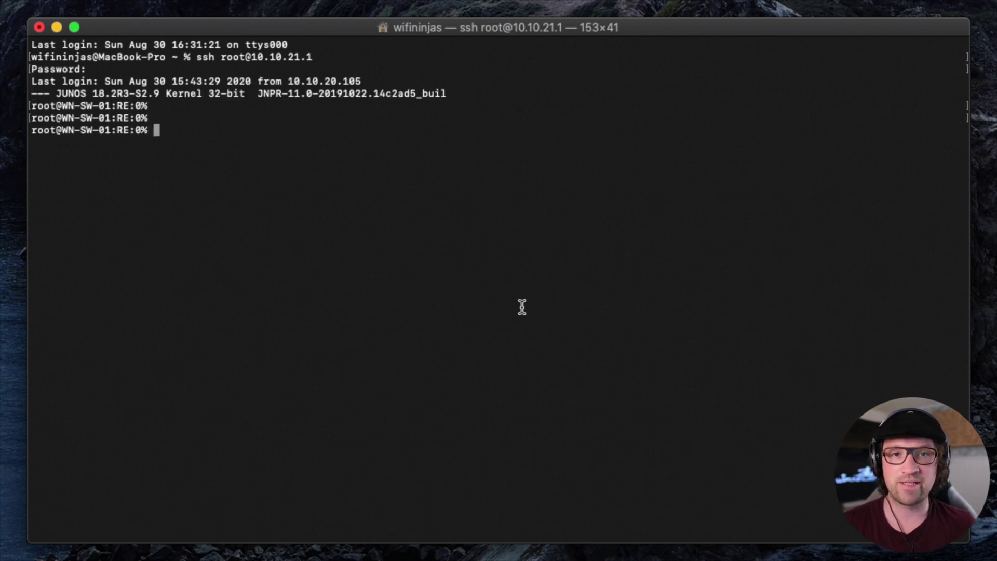